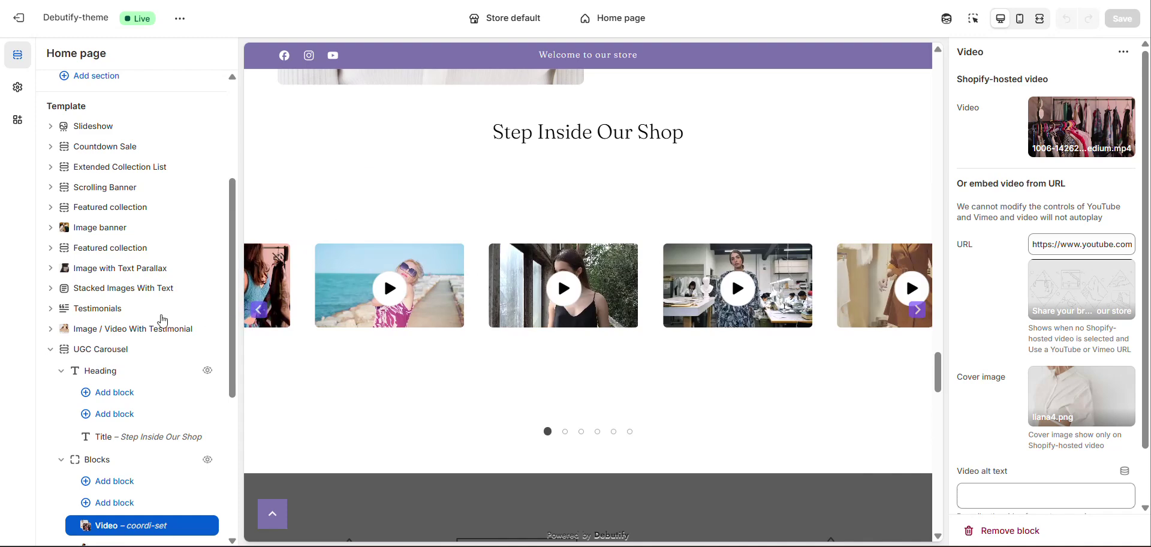
# Select the UGC Carousel section and check its toggle among the Enterprise widgets in the theme settings.
pyautogui.click(51, 350)
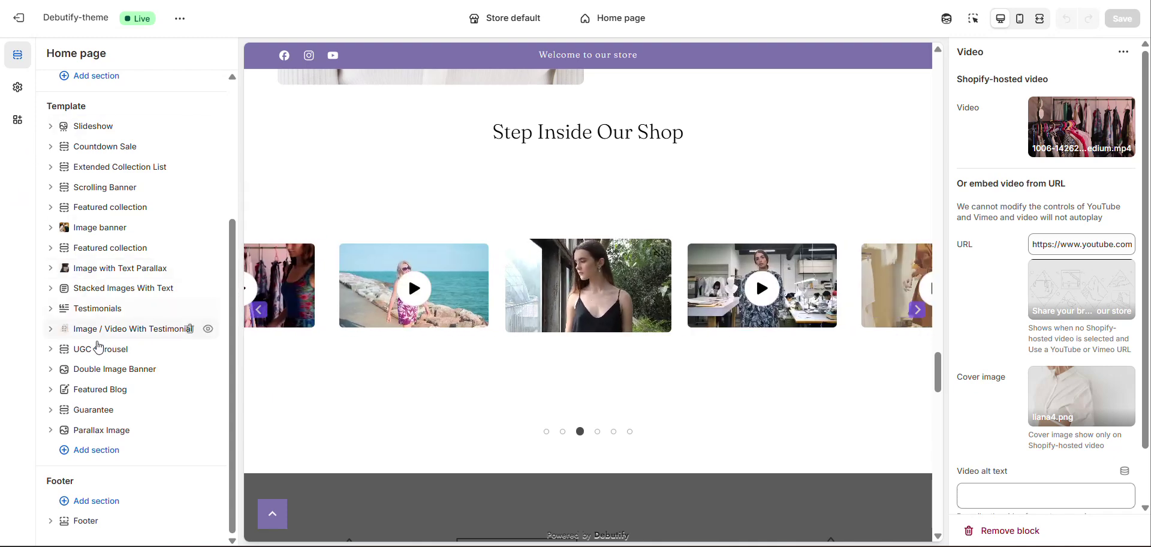
pyautogui.click(129, 351)
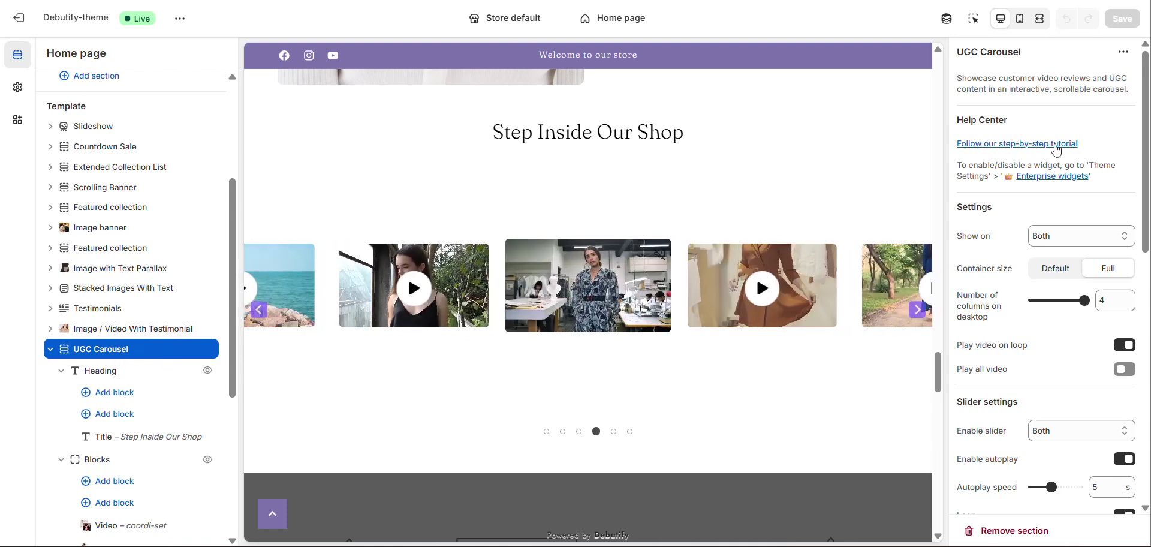
pyautogui.click(1043, 177)
pyautogui.scroll(-5, 129, 318)
pyautogui.scroll(-20, 128, 323)
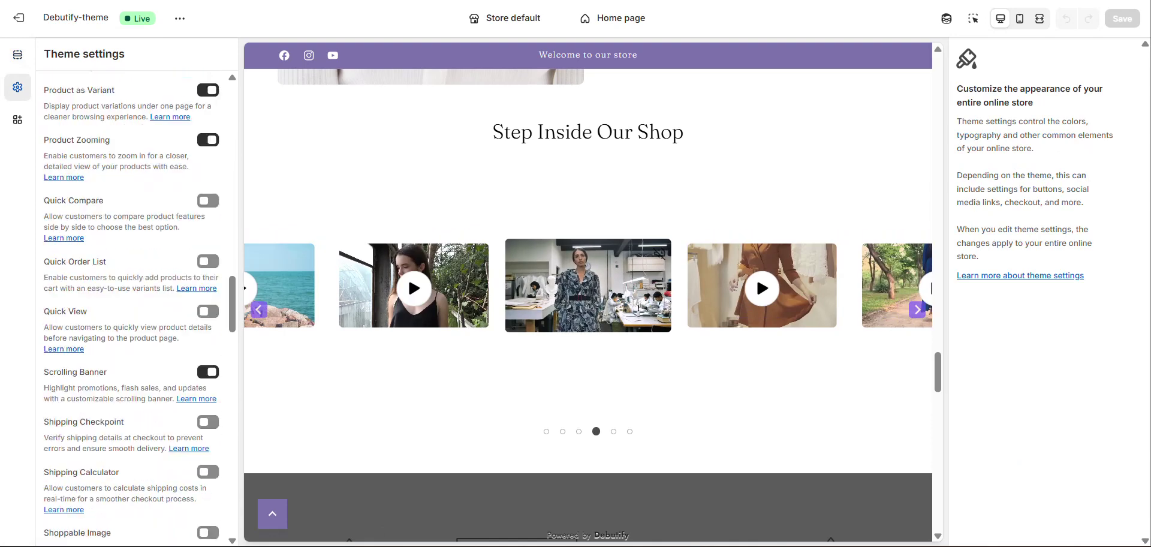
pyautogui.scroll(-12, 71, 346)
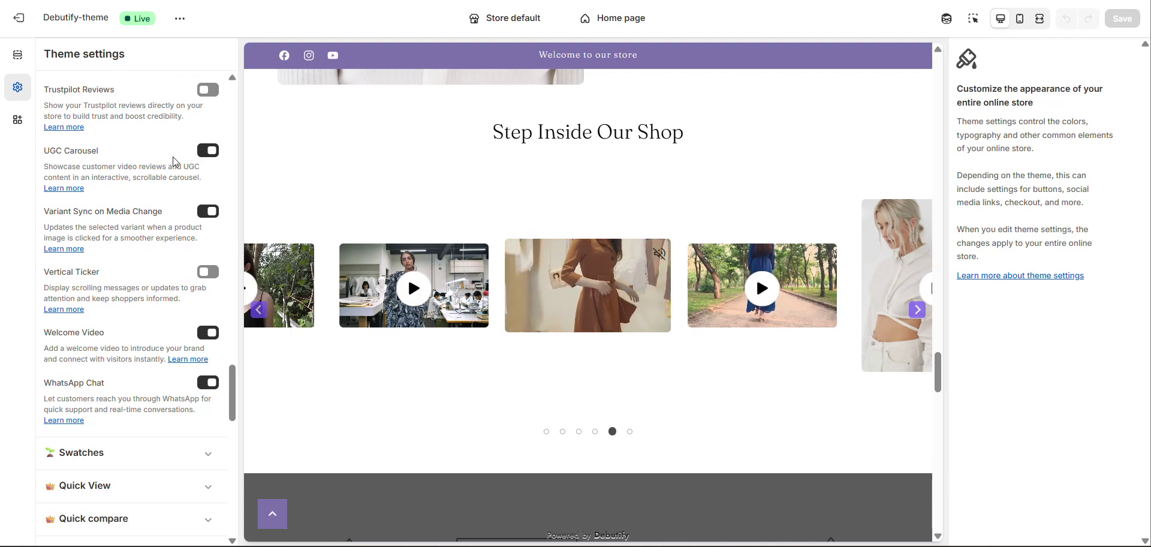
# Return to the home page sections and reopen the UGC Carousel section's settings.
pyautogui.click(20, 66)
pyautogui.scroll(-3, 155, 317)
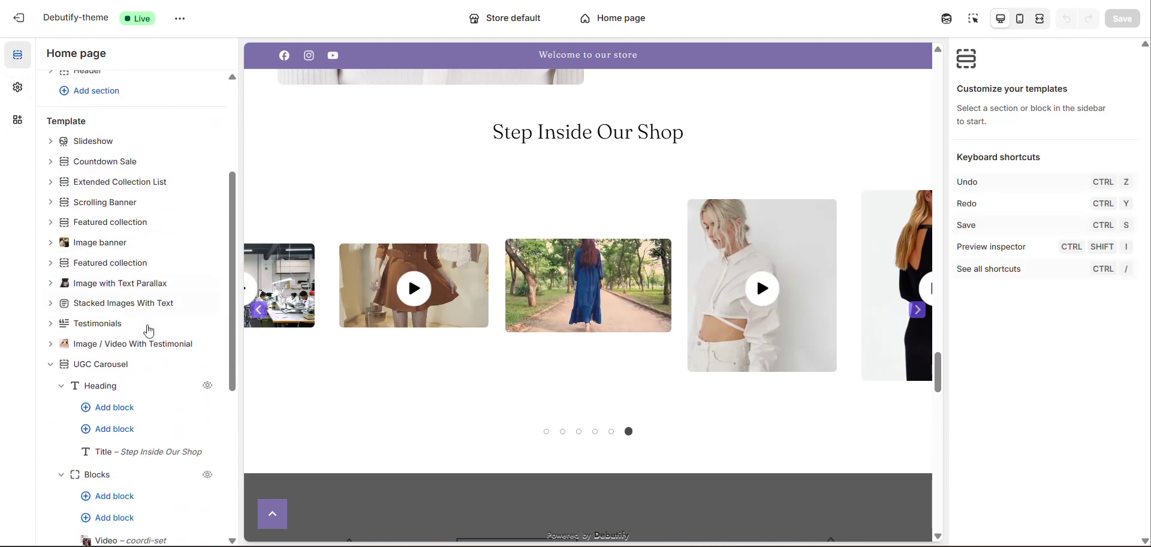
pyautogui.click(107, 366)
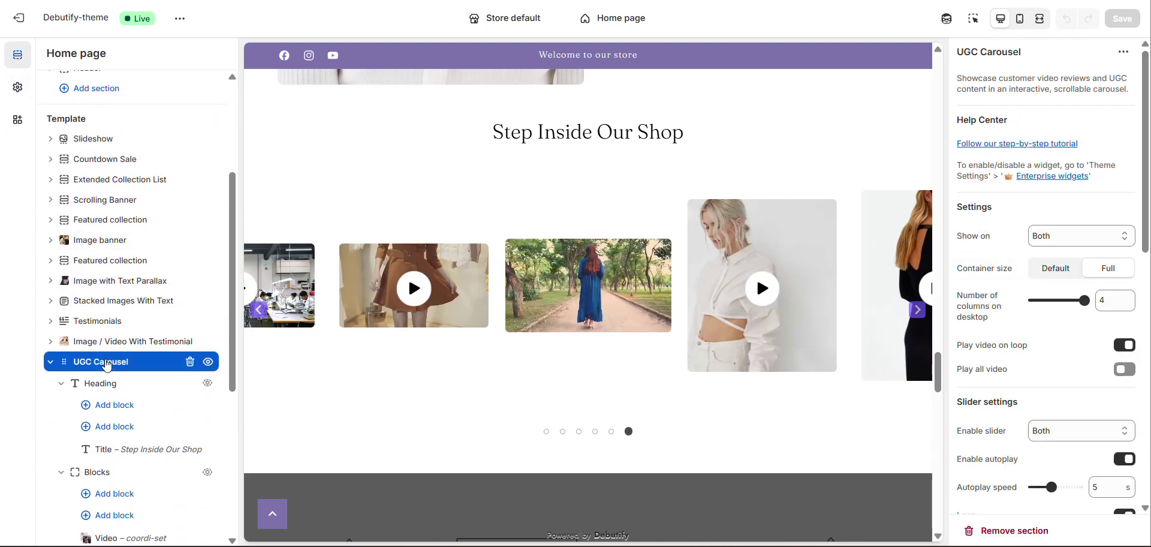
pyautogui.scroll(-2, 108, 335)
pyautogui.click(50, 251)
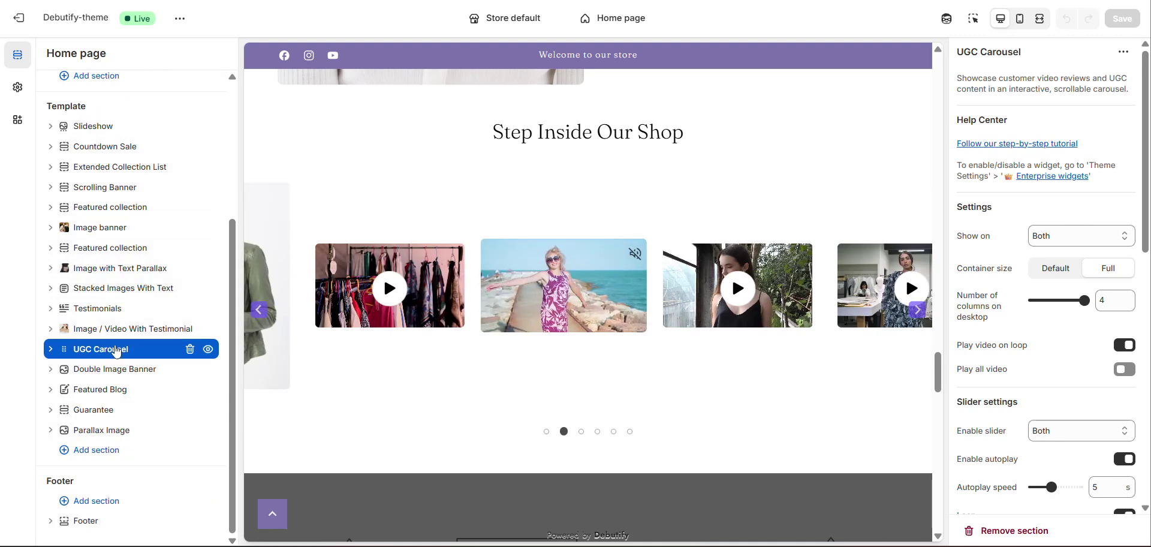
pyautogui.click(125, 354)
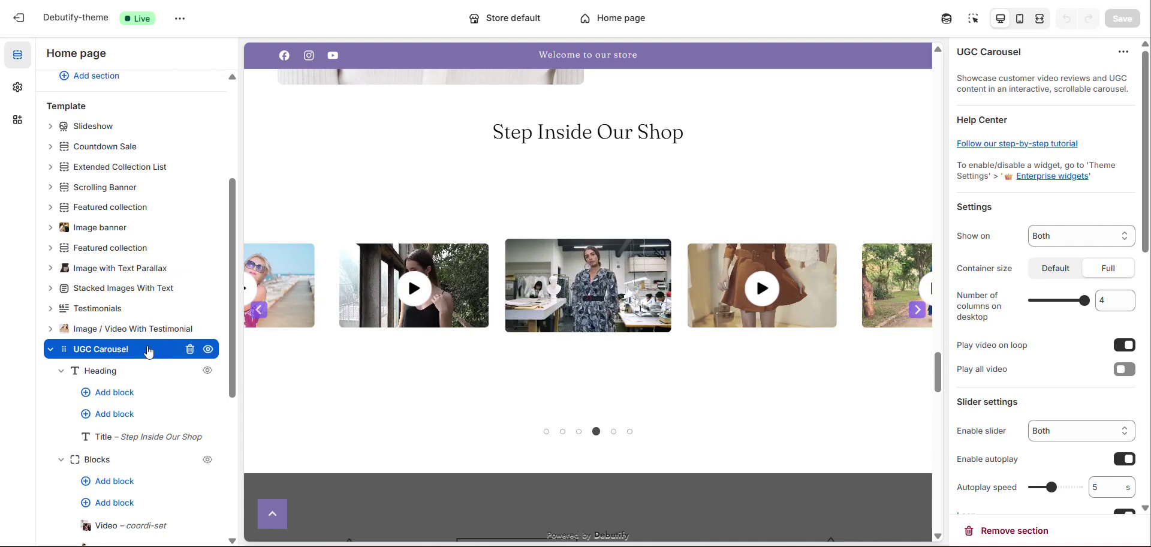
# Set the UGC Carousel to show on Desktop only and preview the page in mobile view.
pyautogui.click(1054, 242)
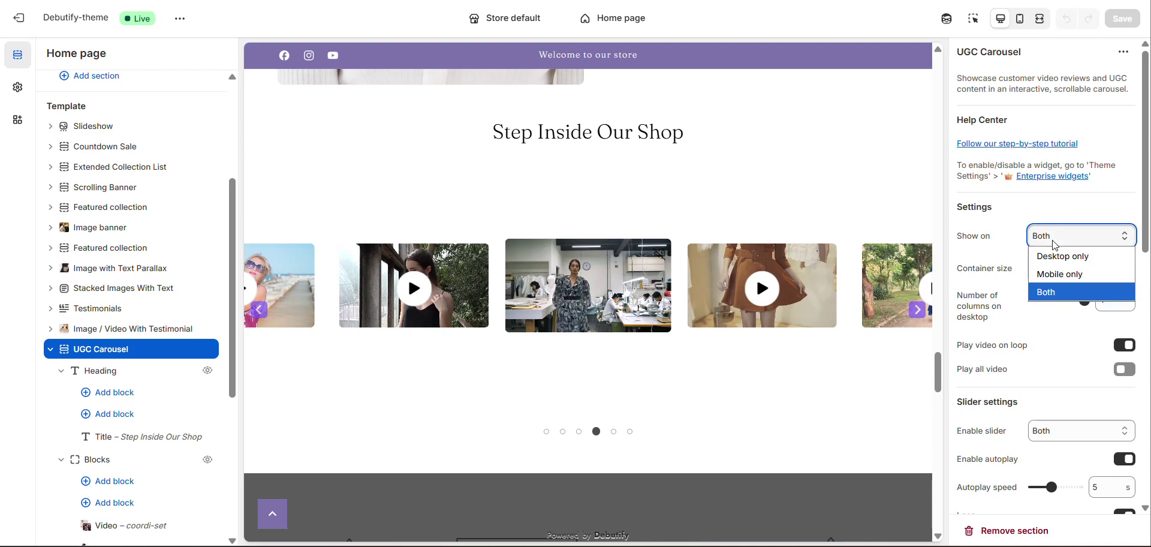
pyautogui.click(1056, 243)
pyautogui.click(1057, 246)
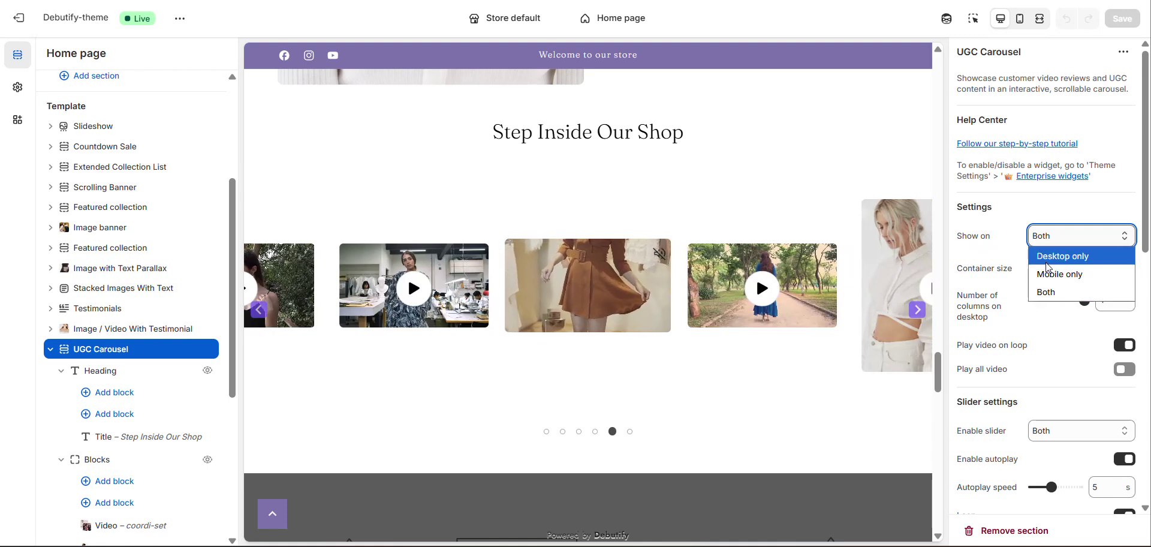
pyautogui.click(1048, 257)
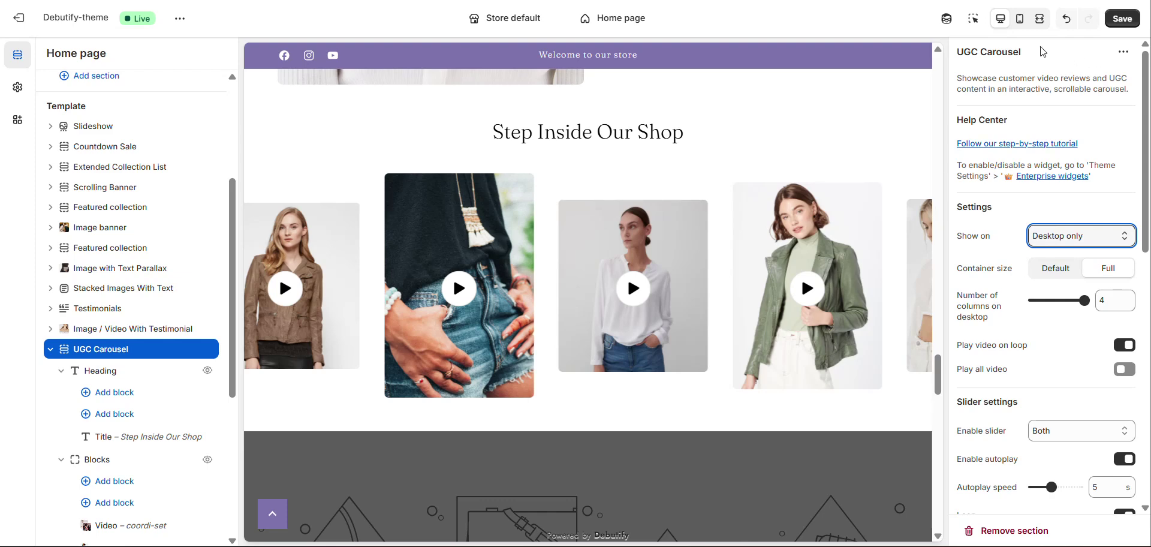
pyautogui.click(1019, 22)
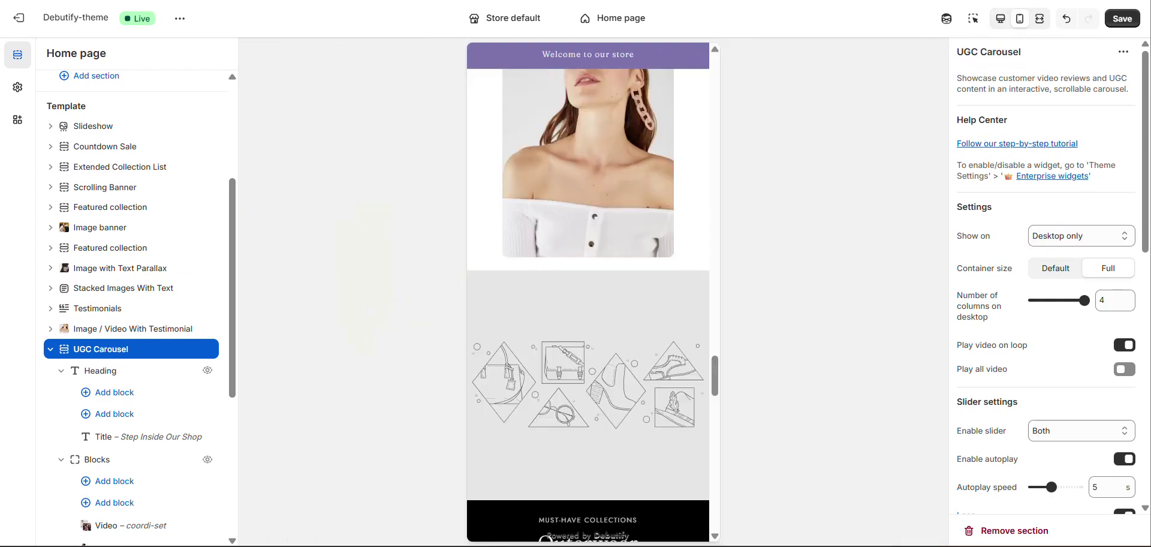
# Try showing the carousel on Mobile only, set it to Both and return to the desktop preview.
pyautogui.click(1083, 235)
pyautogui.click(1074, 271)
pyautogui.click(1067, 236)
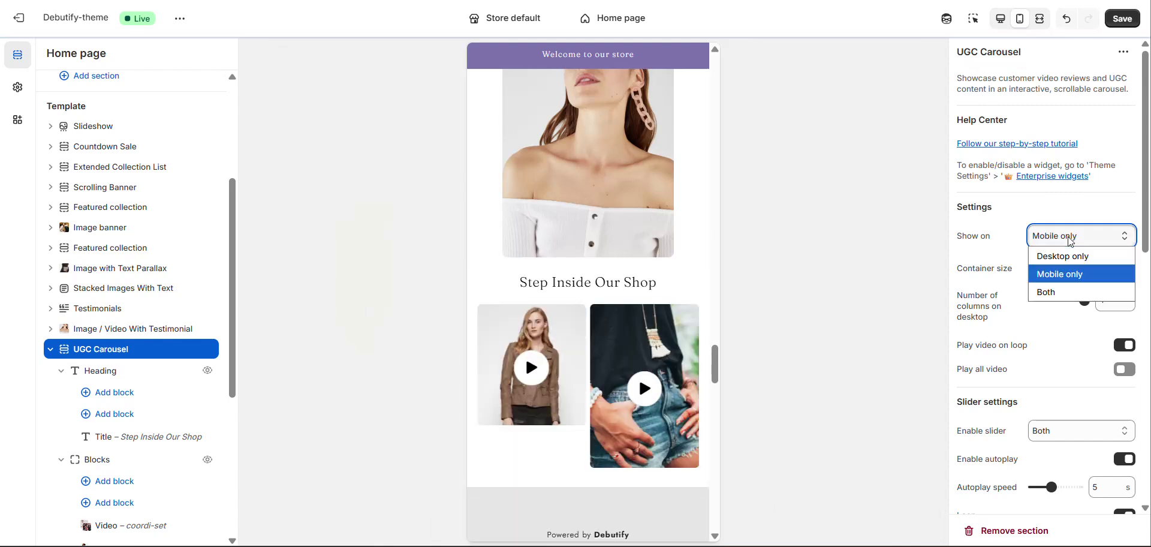
pyautogui.click(1067, 288)
pyautogui.click(1000, 18)
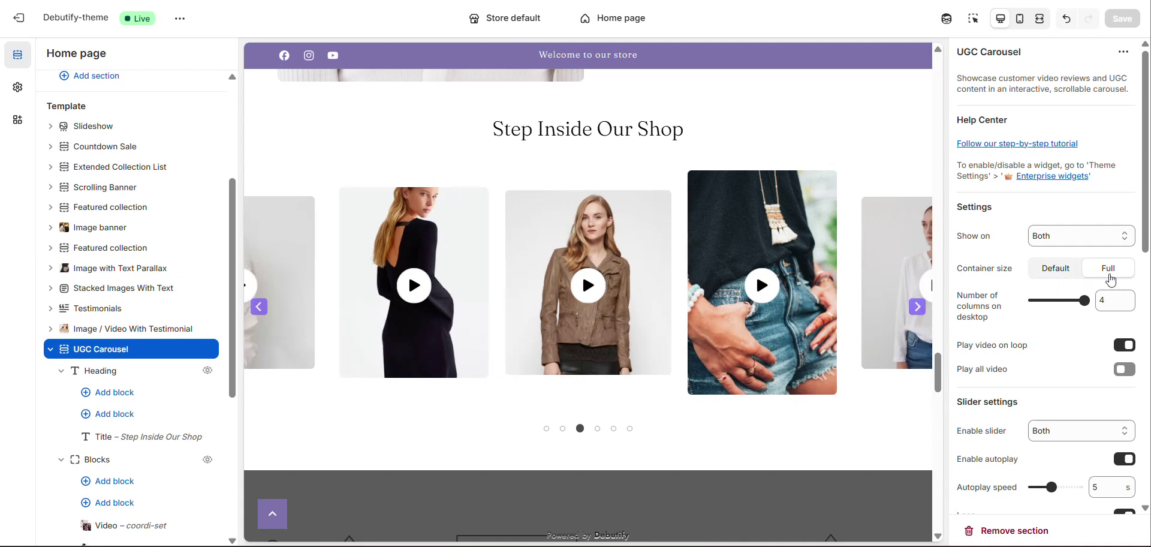
# Review the carousel's video playback settings and the available Enable slider options.
pyautogui.scroll(-2, 973, 324)
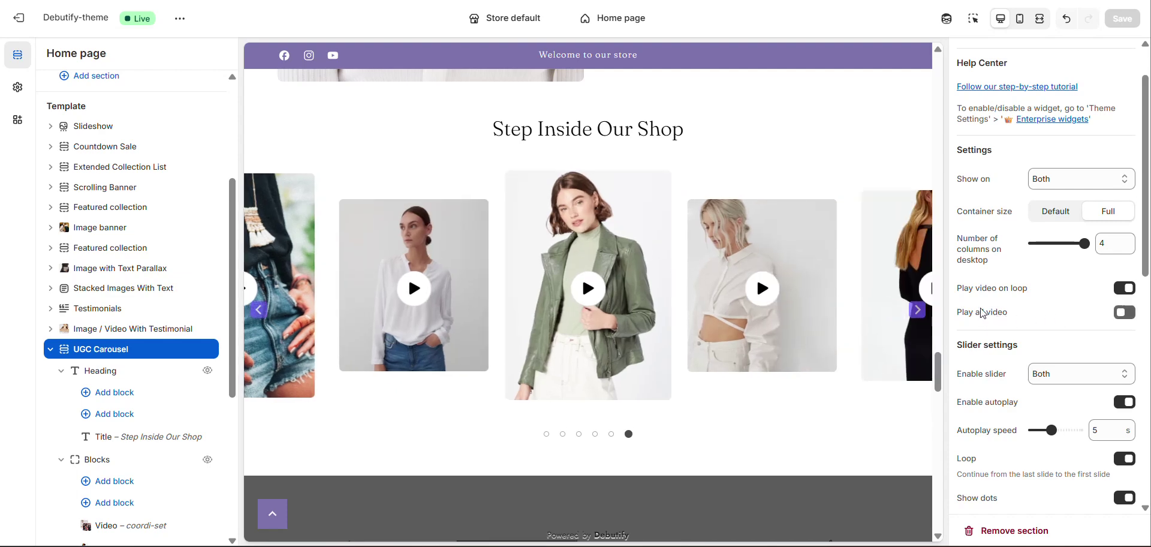
pyautogui.scroll(-3, 982, 316)
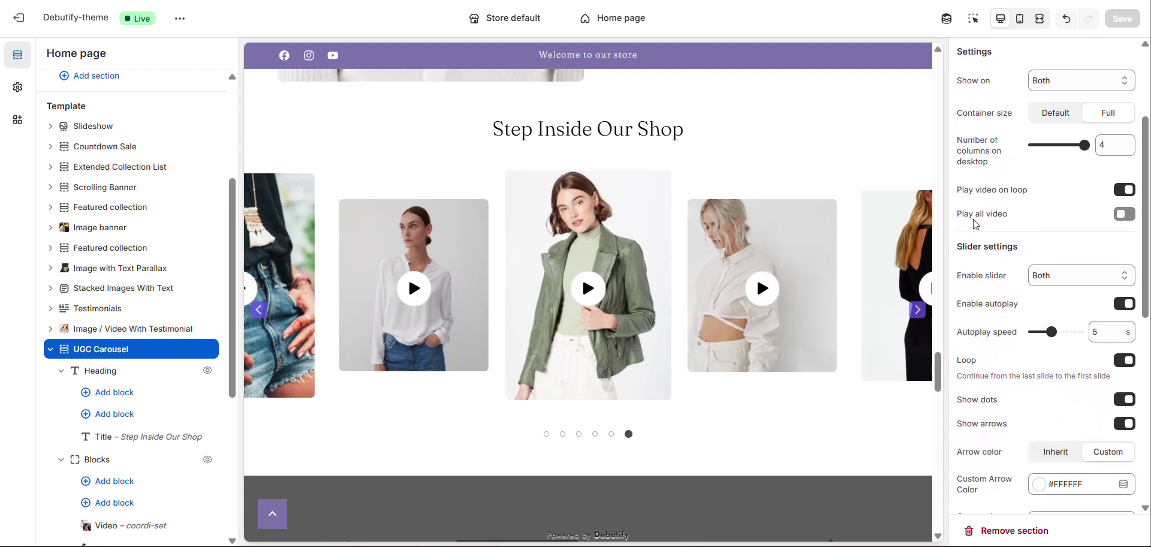
pyautogui.scroll(-3, 974, 225)
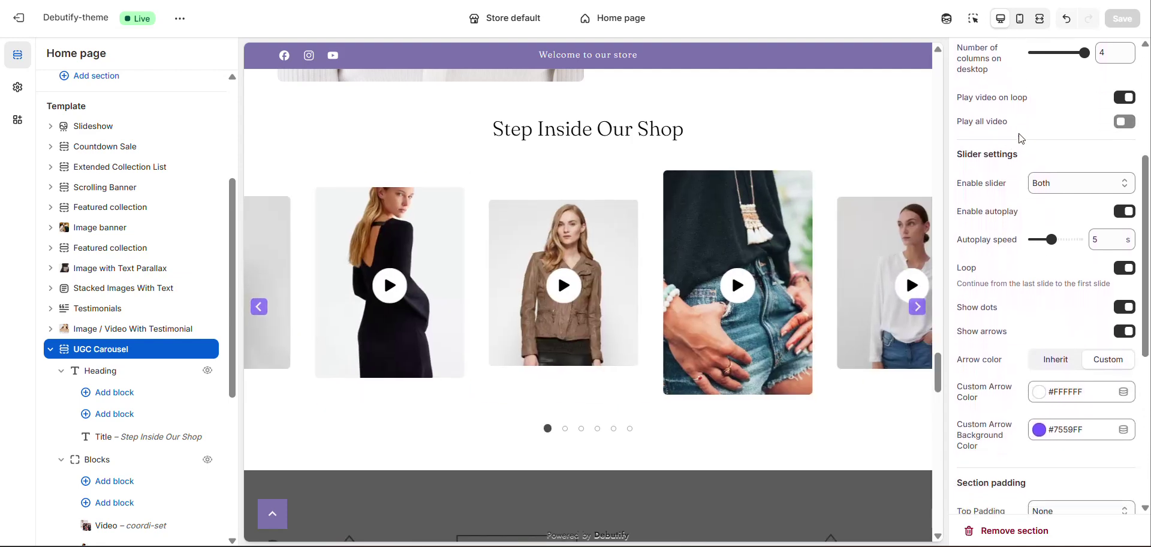
pyautogui.click(1051, 191)
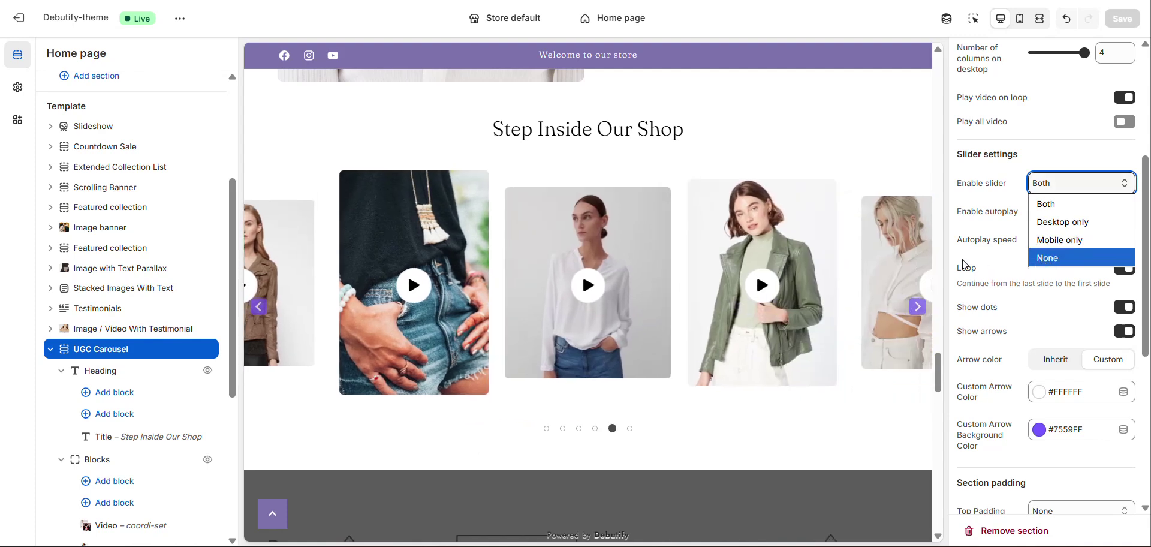
pyautogui.click(965, 229)
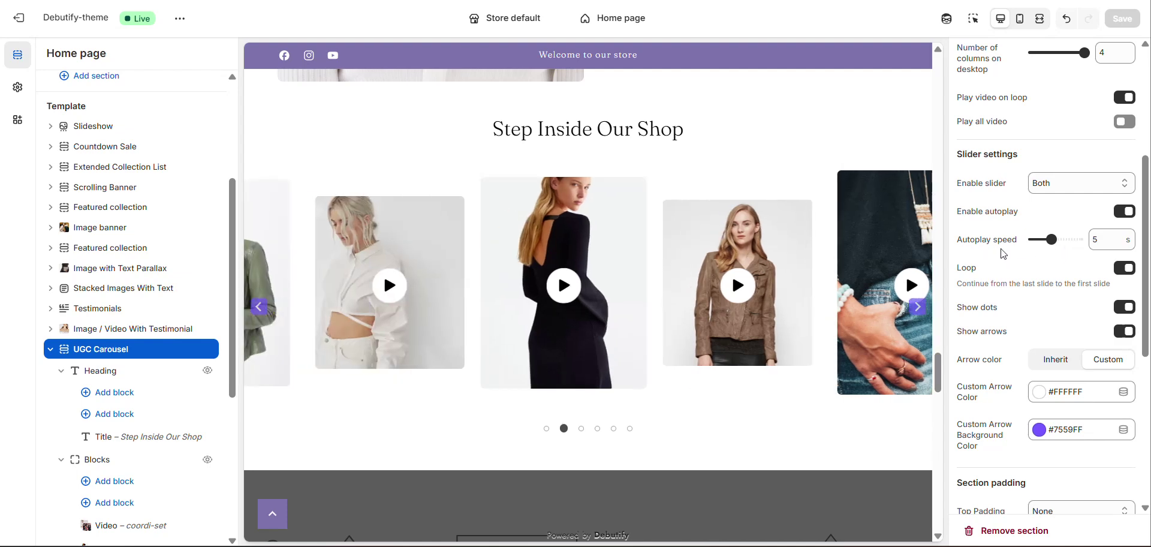
# Examine the remaining slider settings, the top and bottom padding options, and the default color scheme choices.
pyautogui.scroll(-2, 1000, 250)
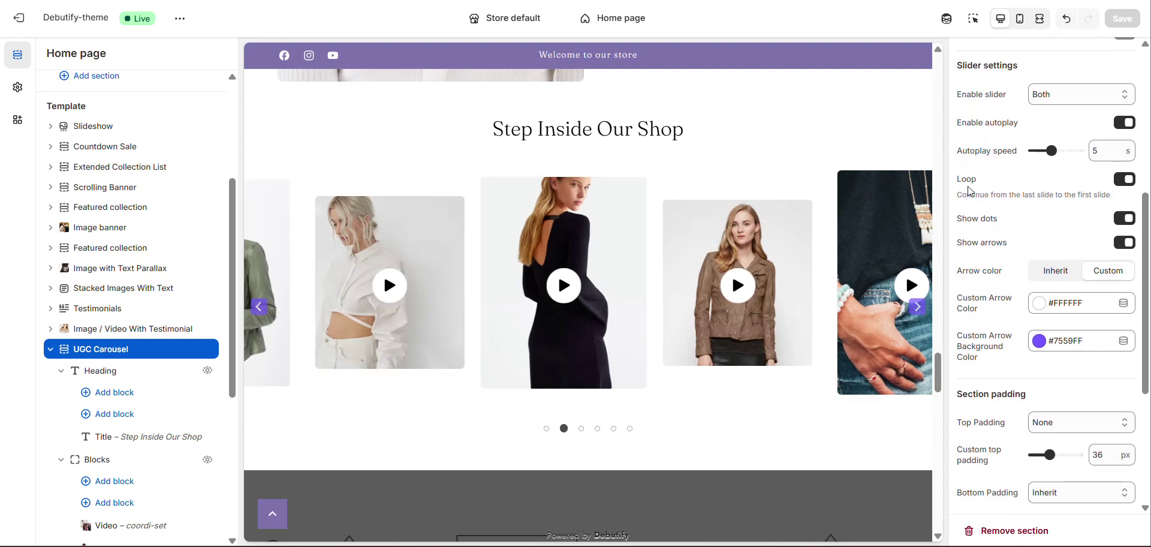
pyautogui.scroll(-2, 971, 156)
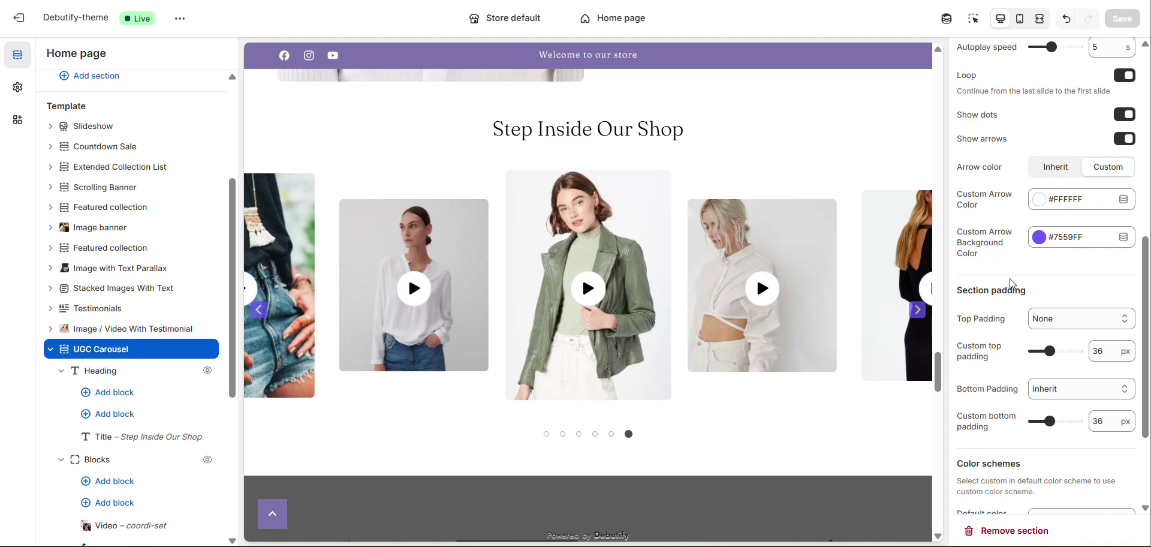
pyautogui.scroll(-3, 979, 172)
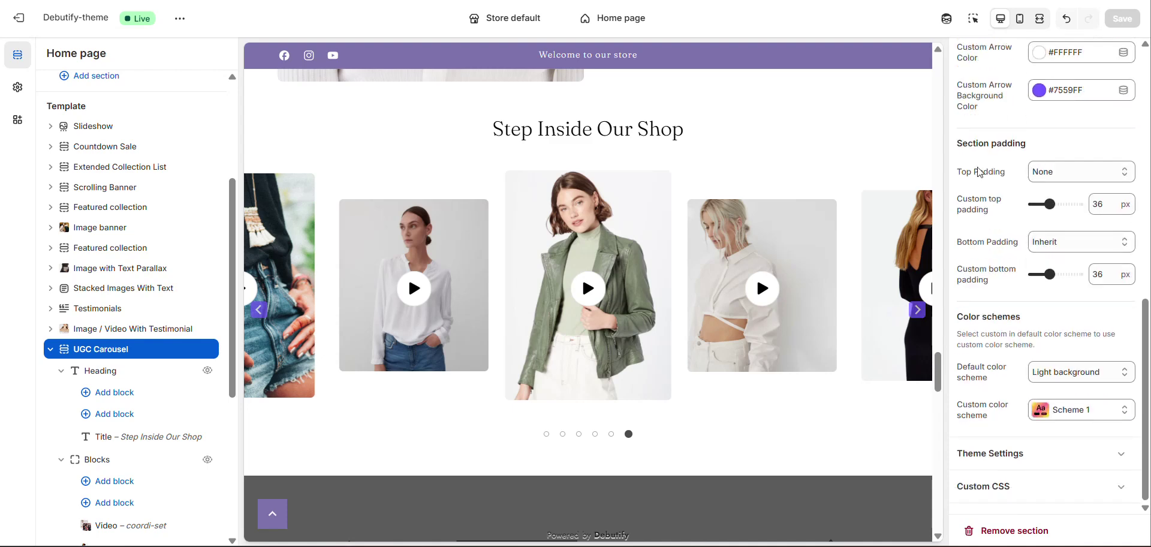
pyautogui.click(1044, 174)
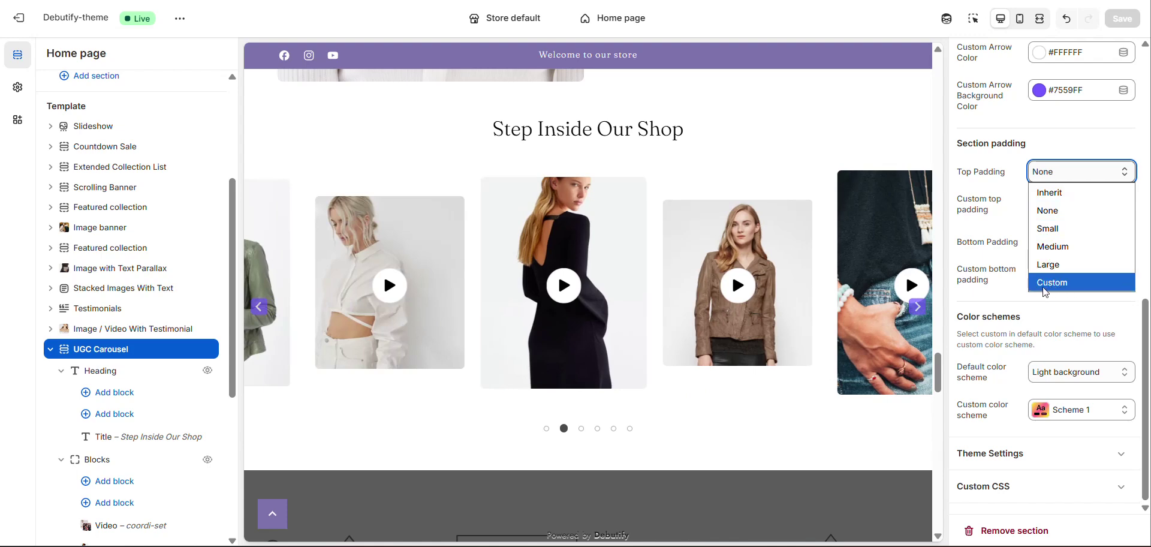
pyautogui.click(981, 296)
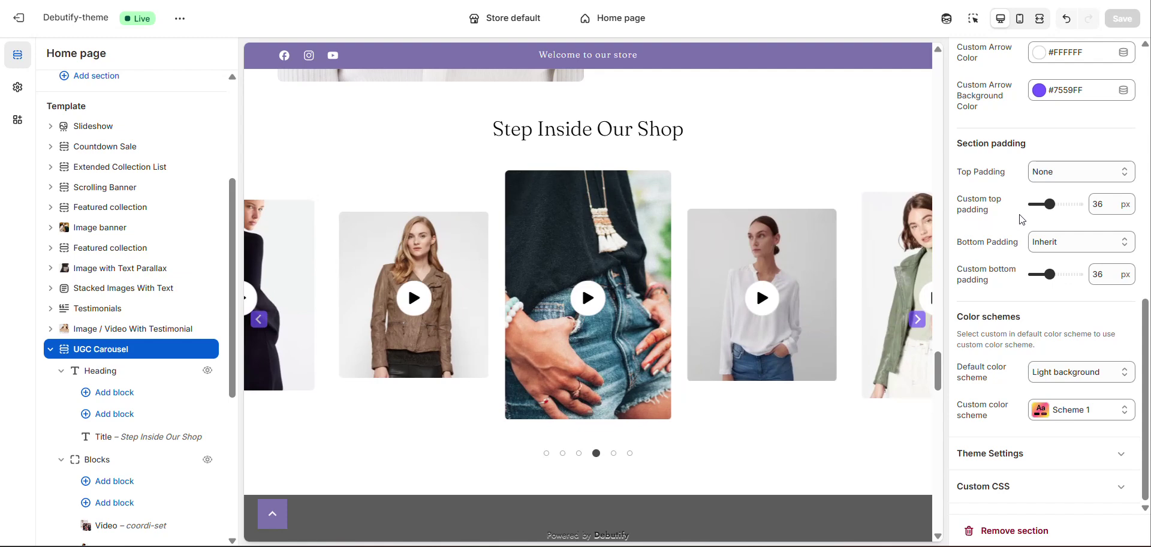
pyautogui.click(1064, 246)
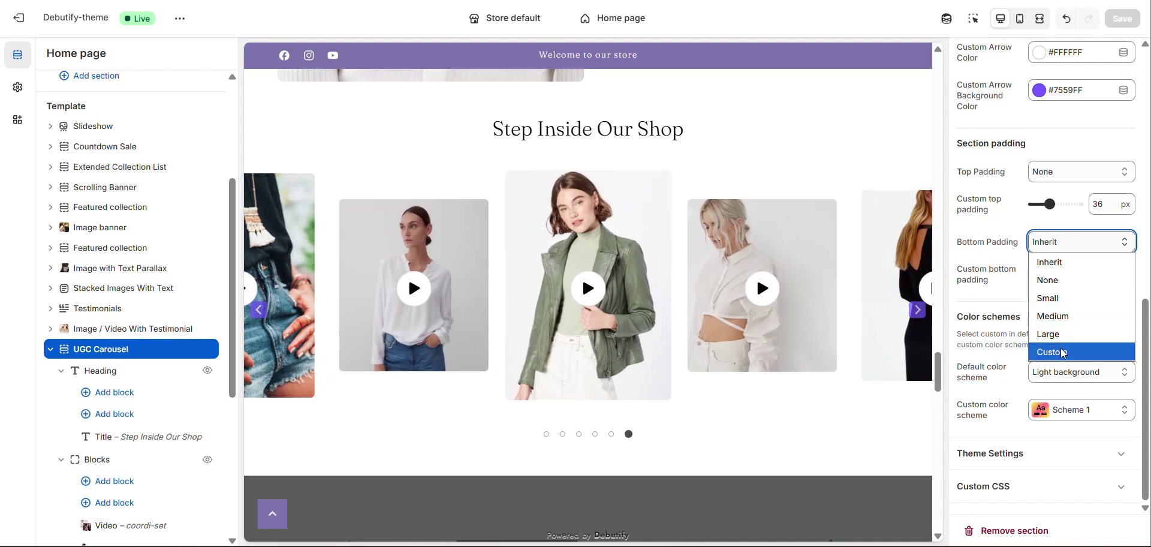
pyautogui.click(966, 295)
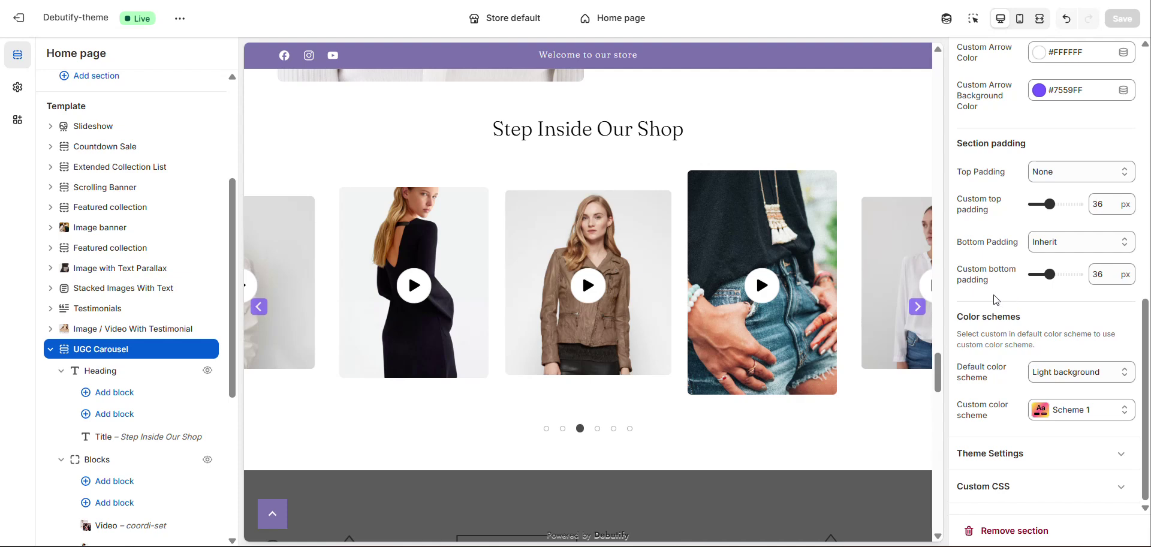
pyautogui.click(1064, 364)
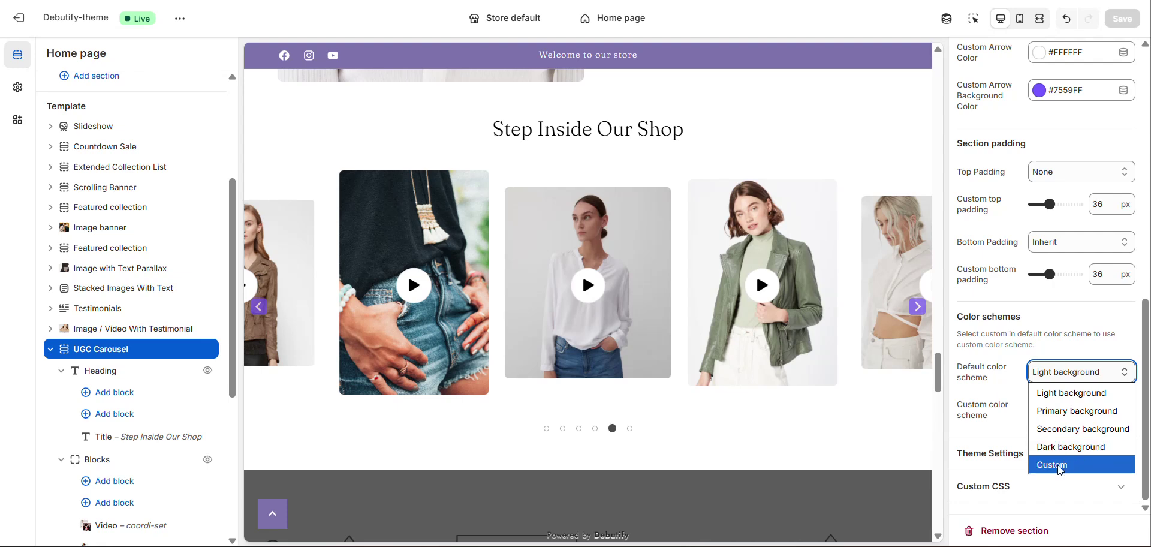
pyautogui.click(971, 433)
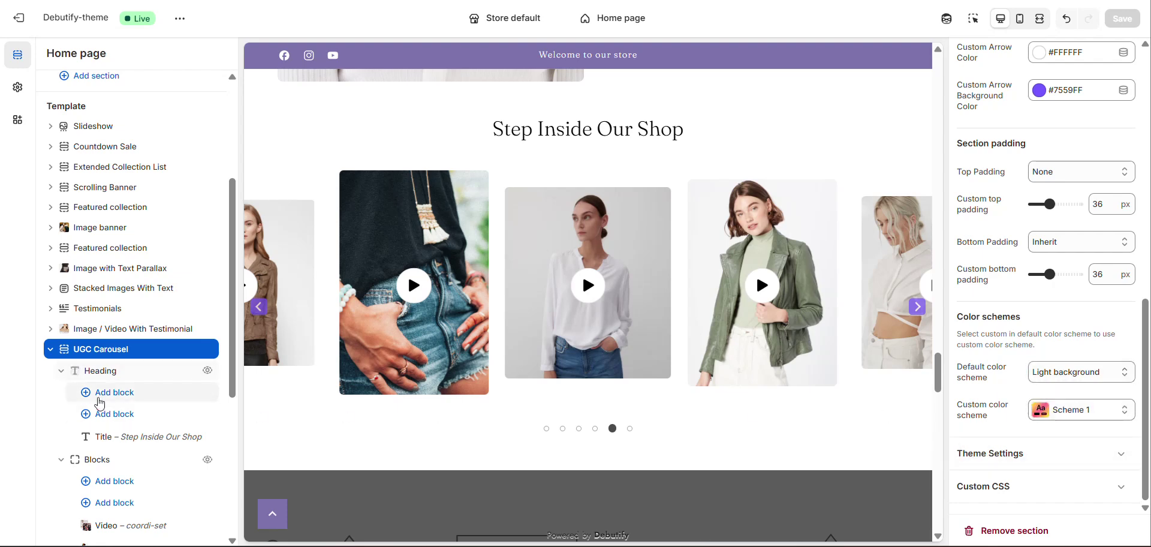
# Look through the block types that can be added to the carousel's Heading group.
pyautogui.click(106, 400)
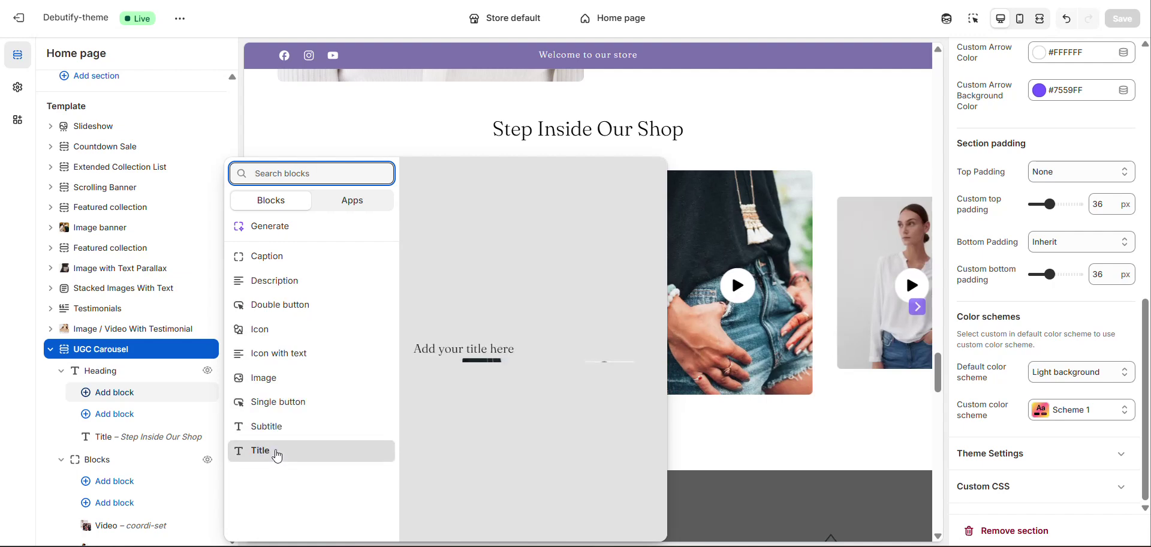
pyautogui.click(6, 438)
# Open the first video block of the carousel and review its video source, URL, cover image, alt text and product settings.
pyautogui.scroll(-1, 99, 428)
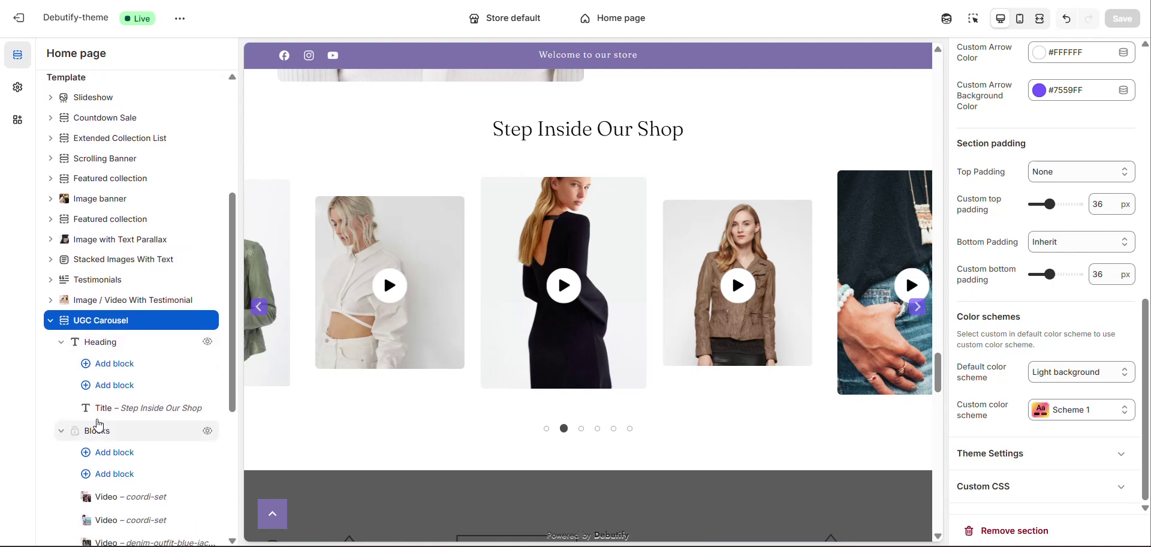
pyautogui.scroll(-2, 99, 429)
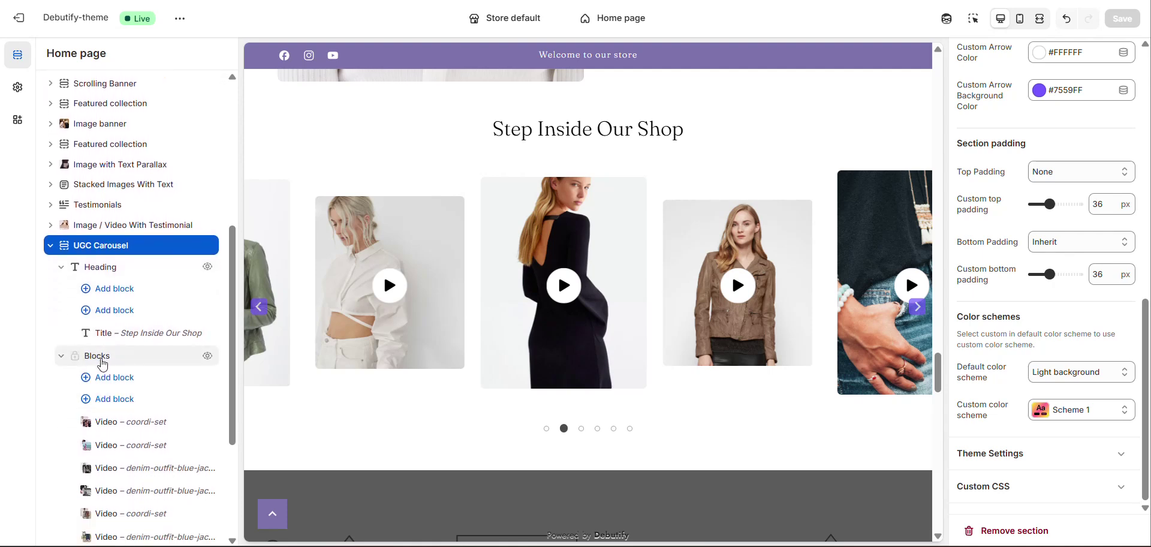
pyautogui.click(96, 426)
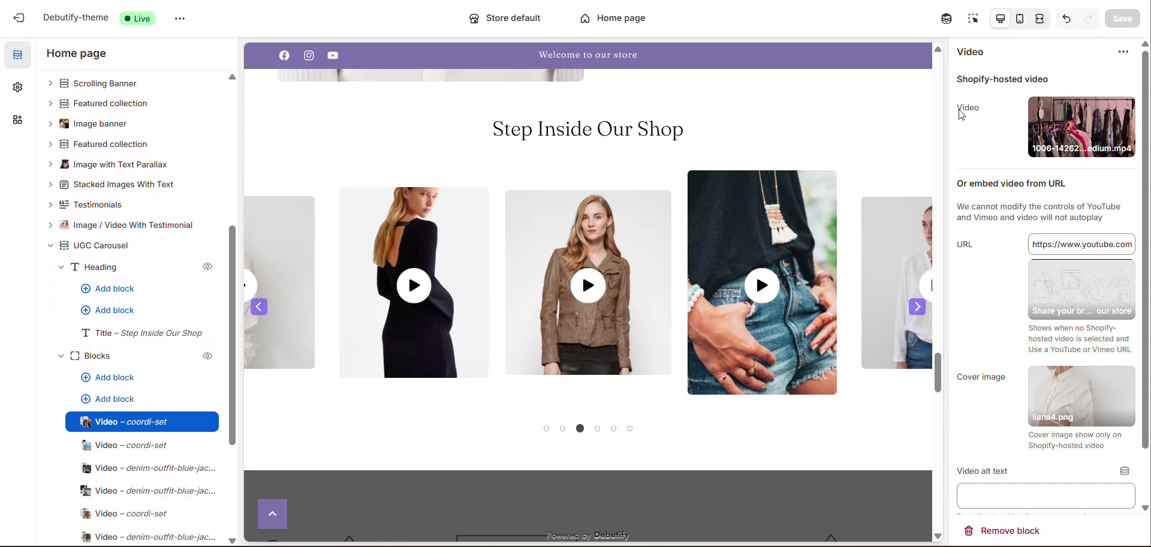
pyautogui.moveTo(1033, 110)
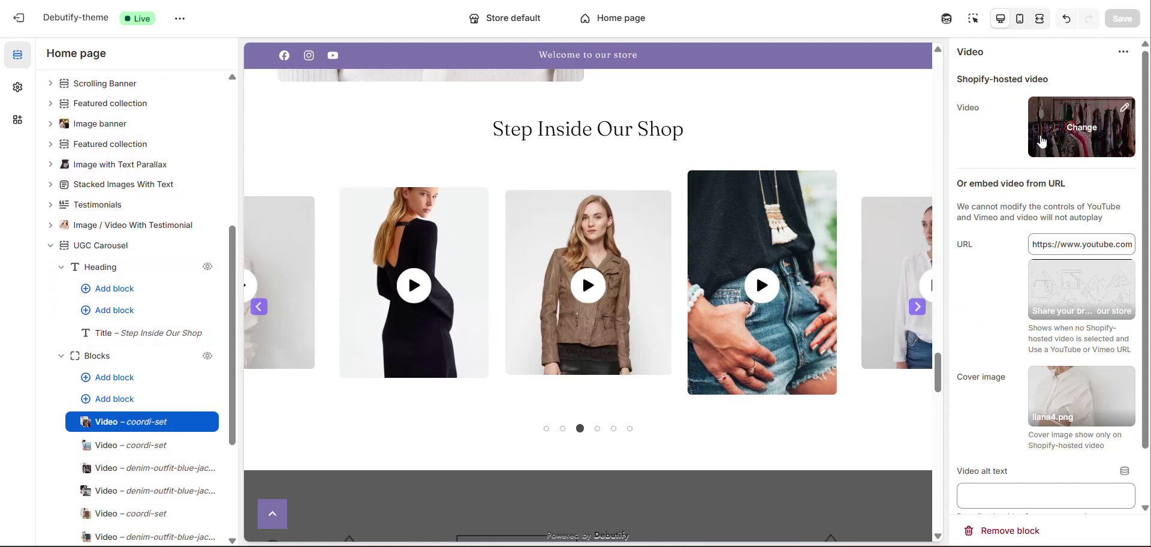
pyautogui.scroll(-1, 963, 179)
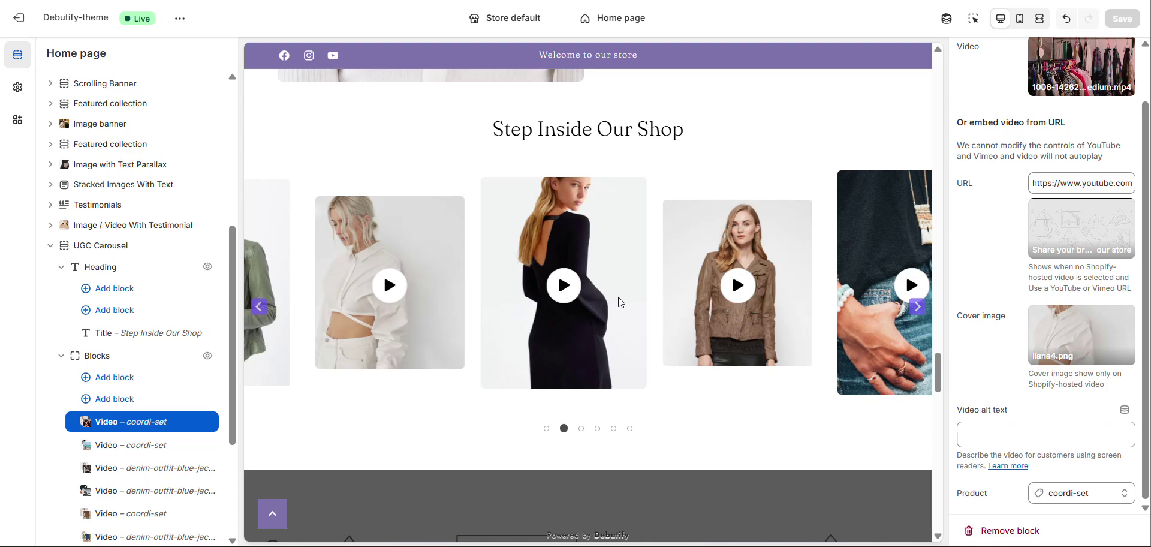
# Play the brown leather jacket video in the preview, advance the carousel one slide and play the denim outfit video.
pyautogui.click(742, 296)
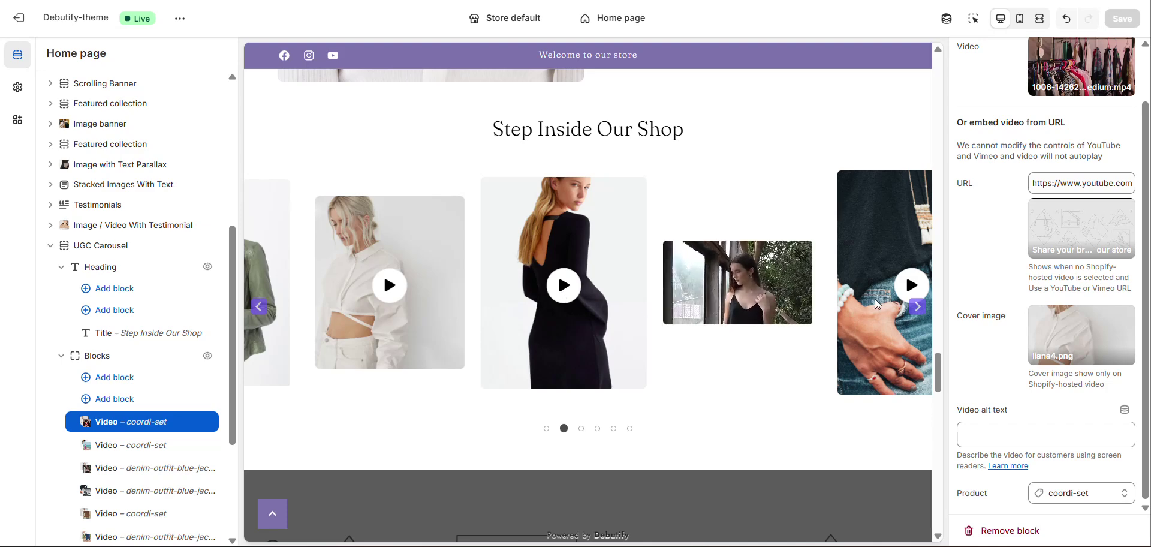
pyautogui.click(918, 307)
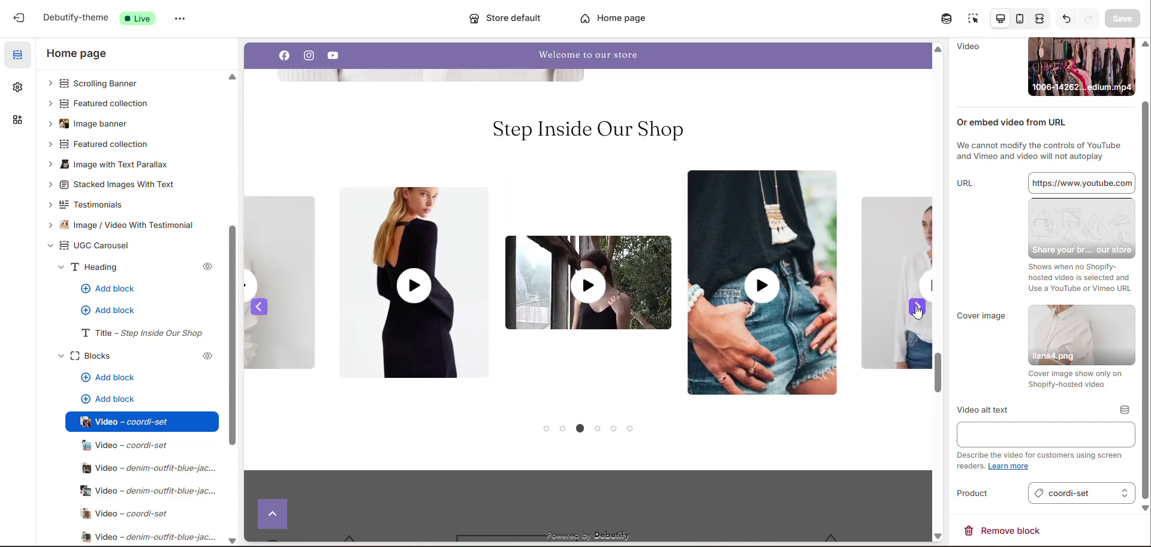
pyautogui.click(763, 288)
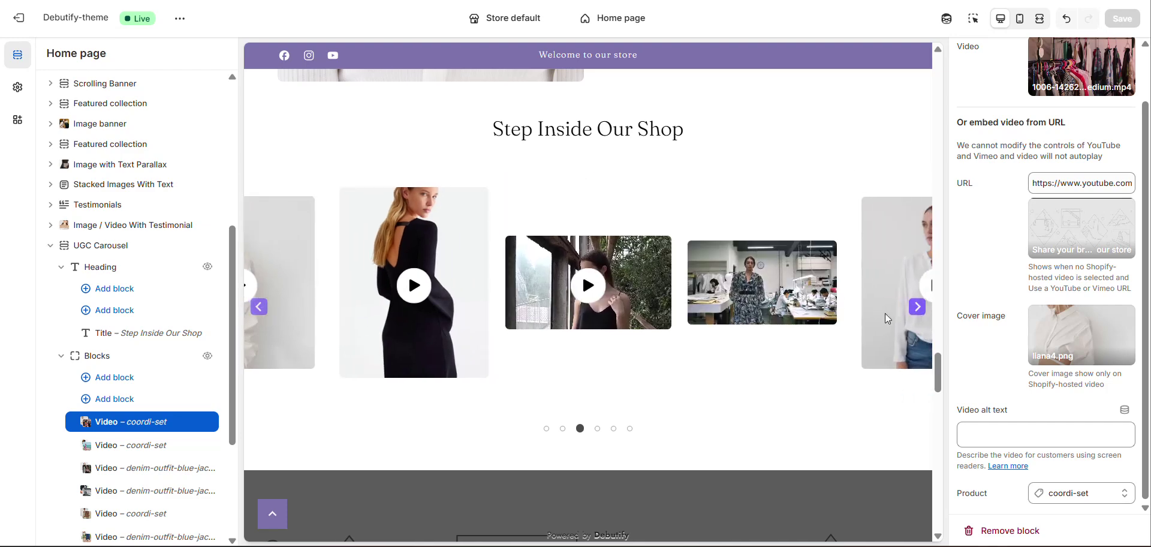